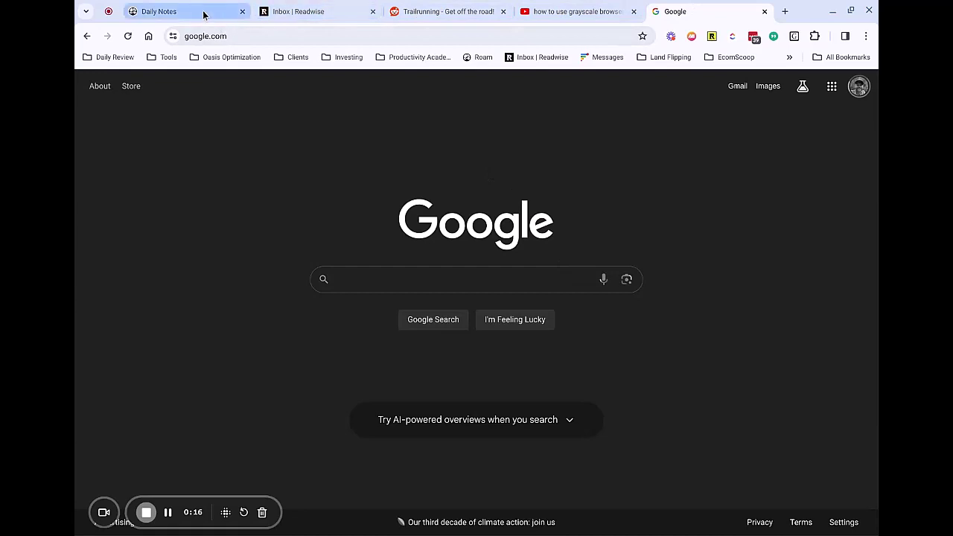
- Minimize the browser to view the colored desktop and restore the browser window
left_click(832, 10)
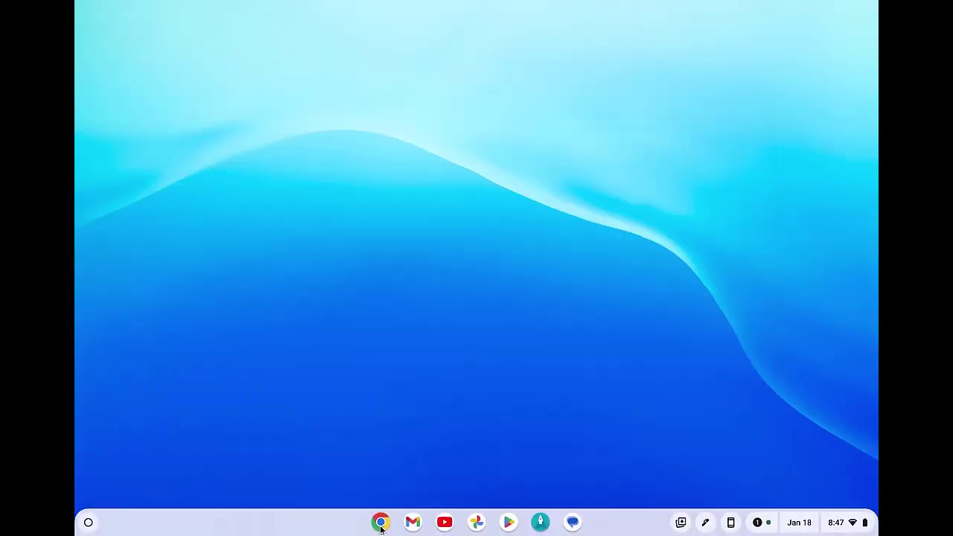
left_click(381, 522)
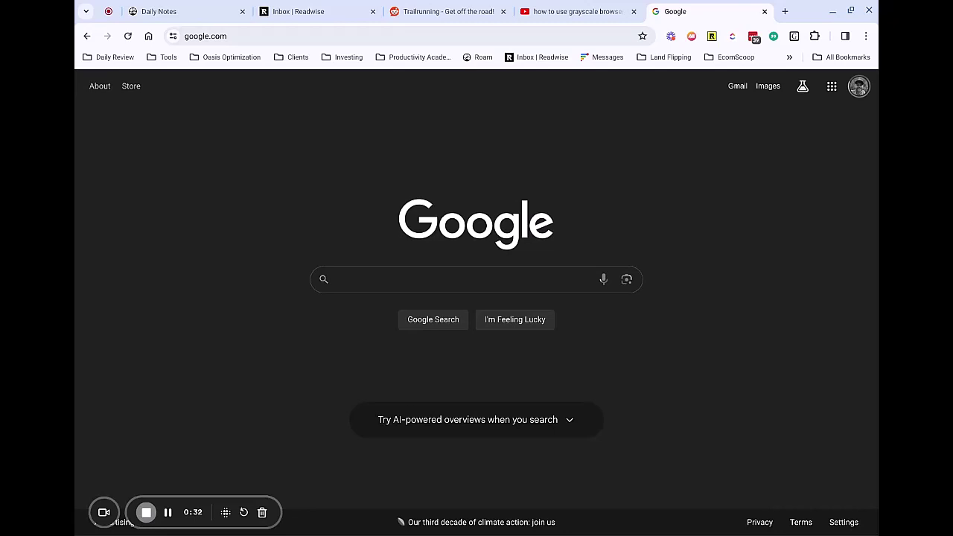
- Browse the grayscale YouTube search results and open the video "14 Must-Have Chrome Extensions For Productivity"
left_click(574, 9)
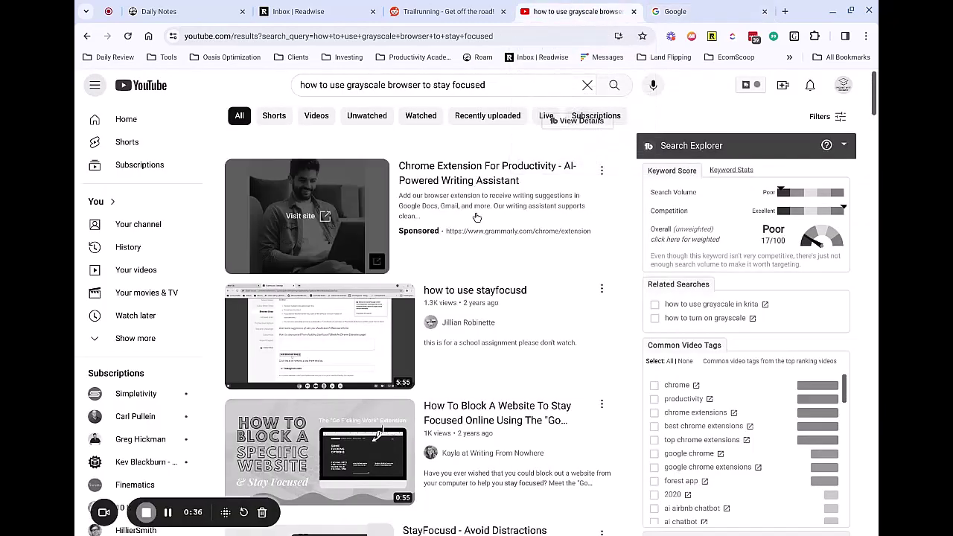
scroll(603, 216, "down", 10)
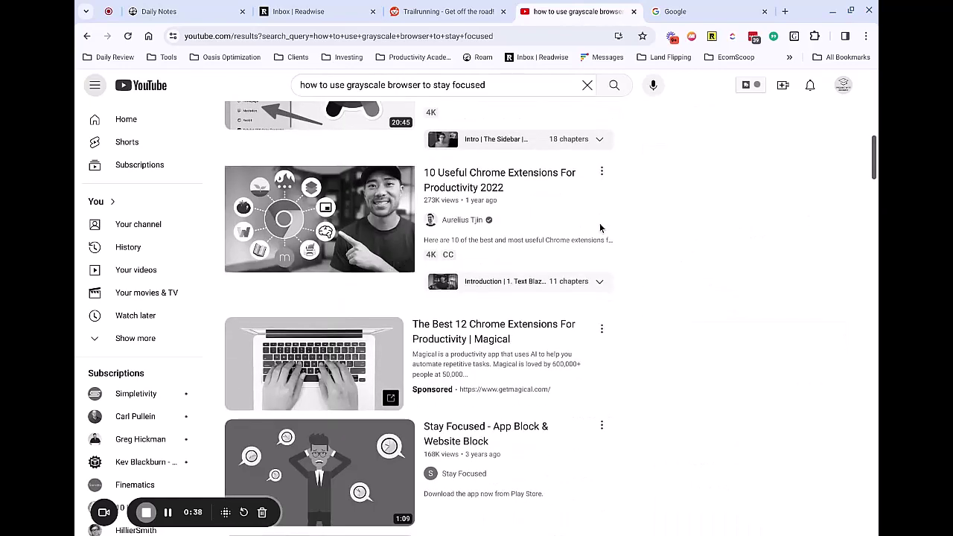
scroll(596, 223, "down", 4)
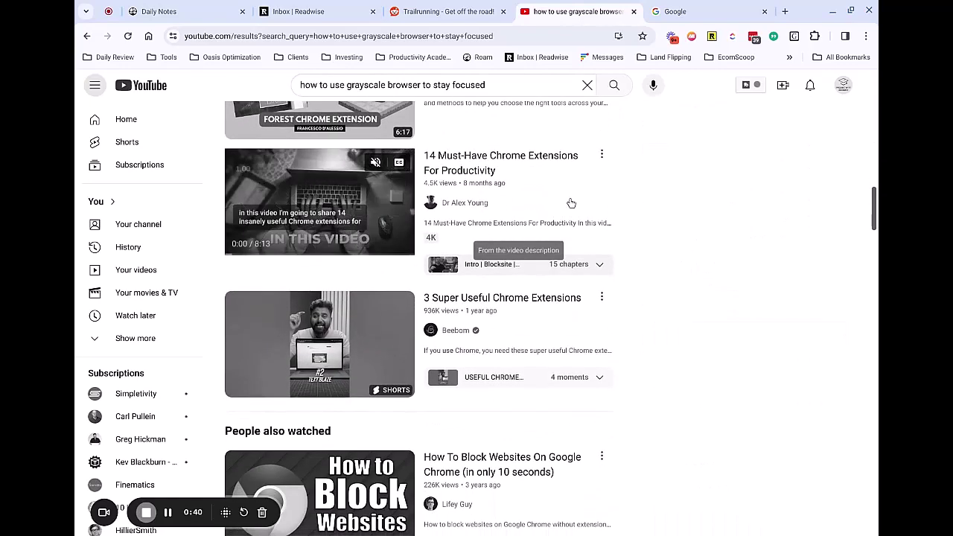
left_click(483, 159)
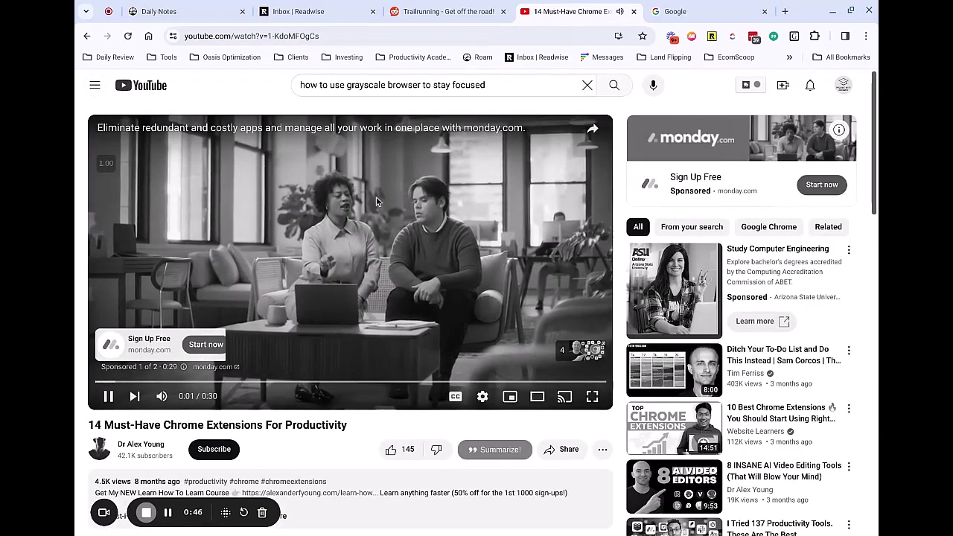
- Look over the YouTube video's comments and related videos, and pause the playback
scroll(451, 289, "down", 5)
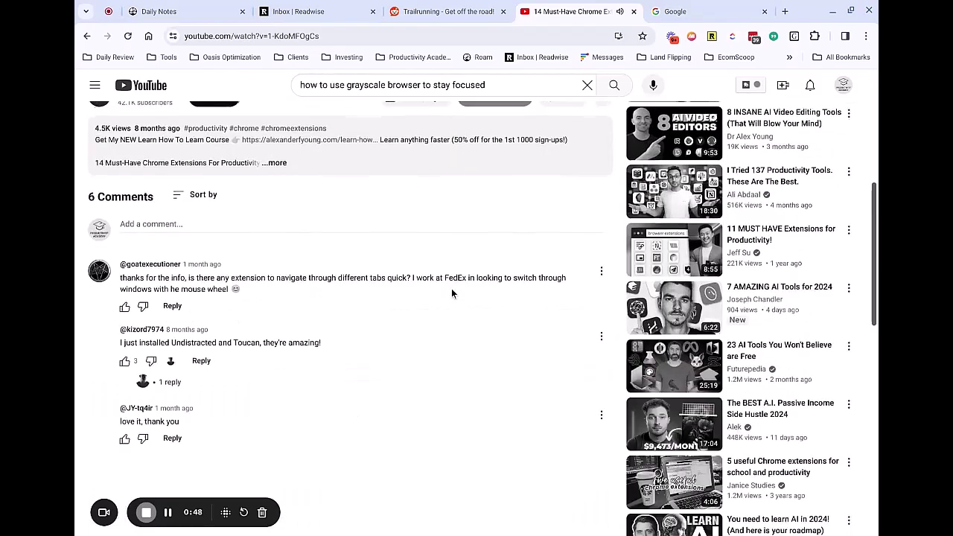
scroll(451, 288, "up", 5)
left_click(382, 227)
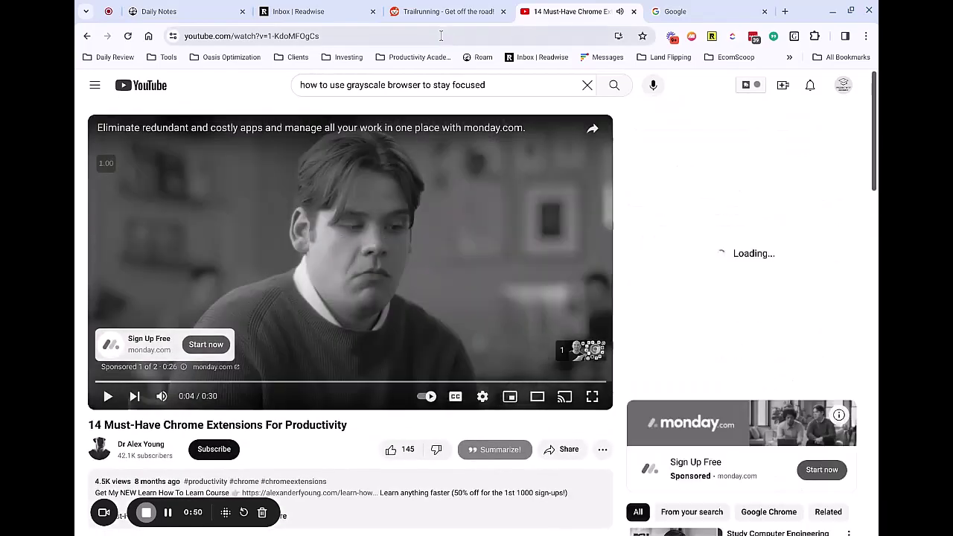
- Look through the r/trailrunning feed on Reddit to see how its posts and images appear in grayscale
left_click(445, 10)
scroll(333, 242, "down", 2)
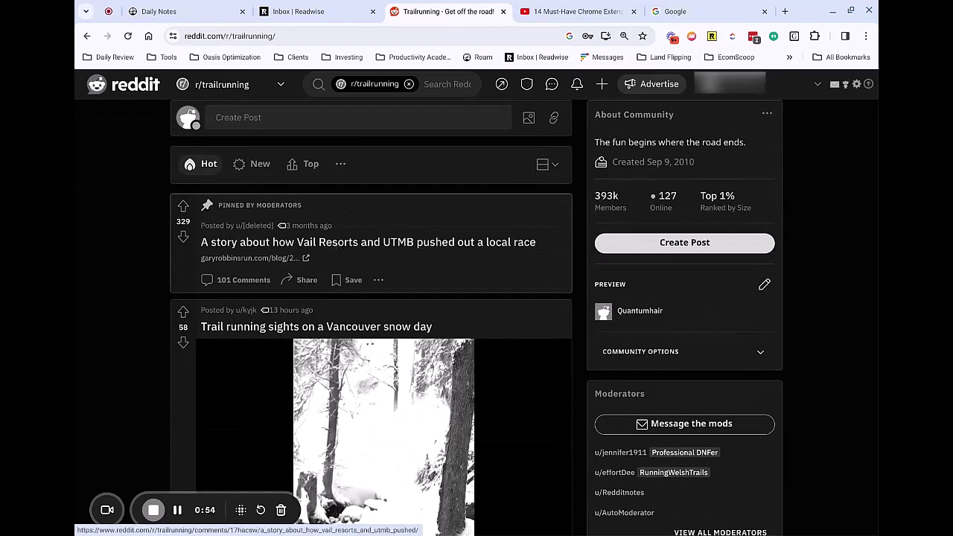
scroll(371, 316, "down", 8)
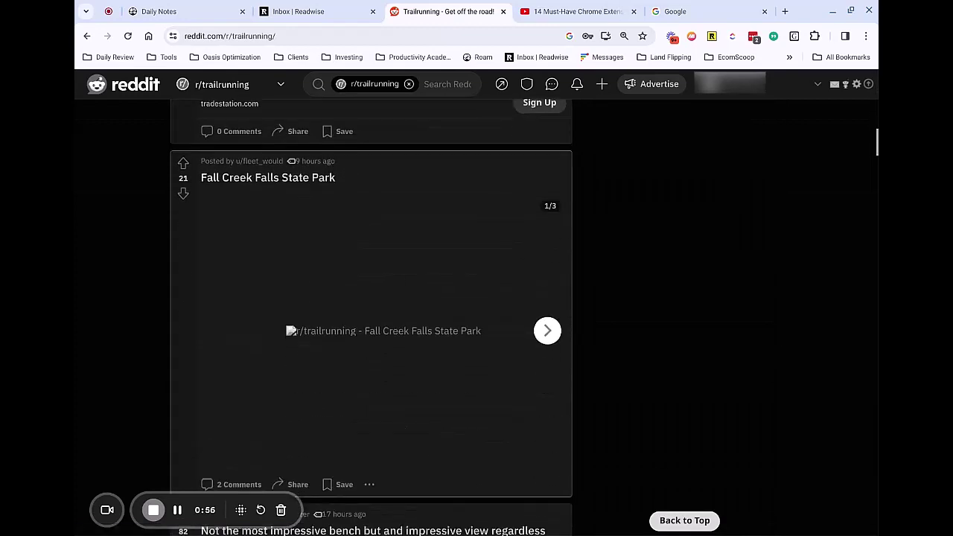
scroll(371, 316, "up", 3)
scroll(371, 317, "up", 10)
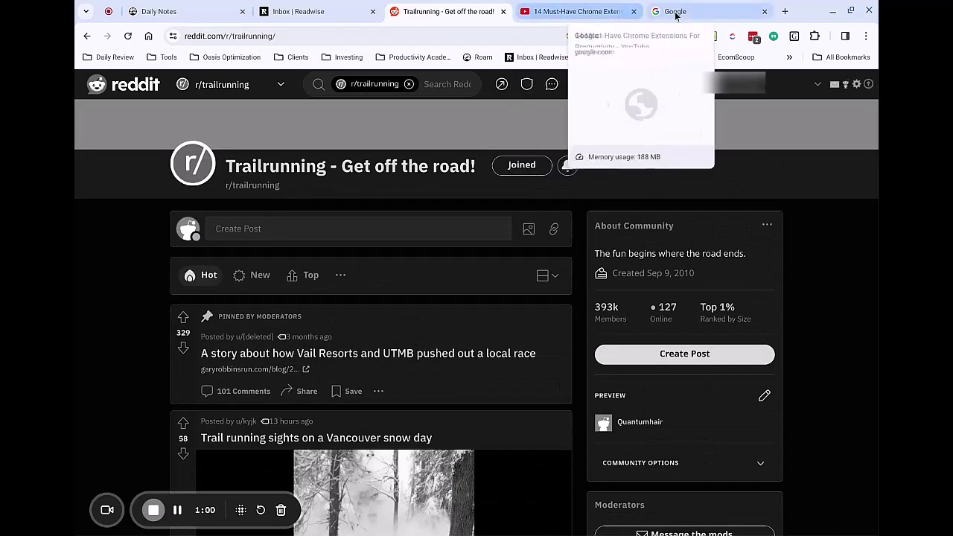
- Load google.com in a new browser tab
left_click(785, 11)
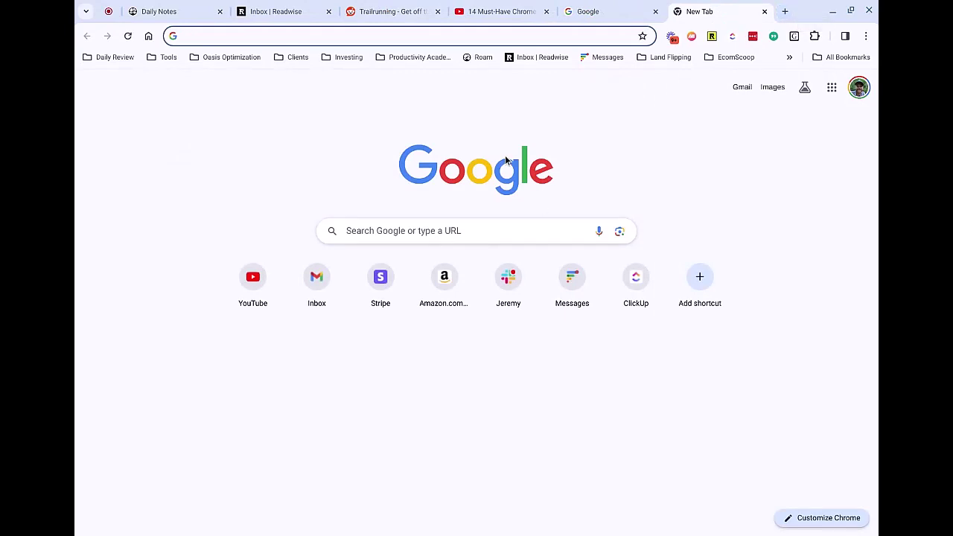
type("google.com")
key("Return")
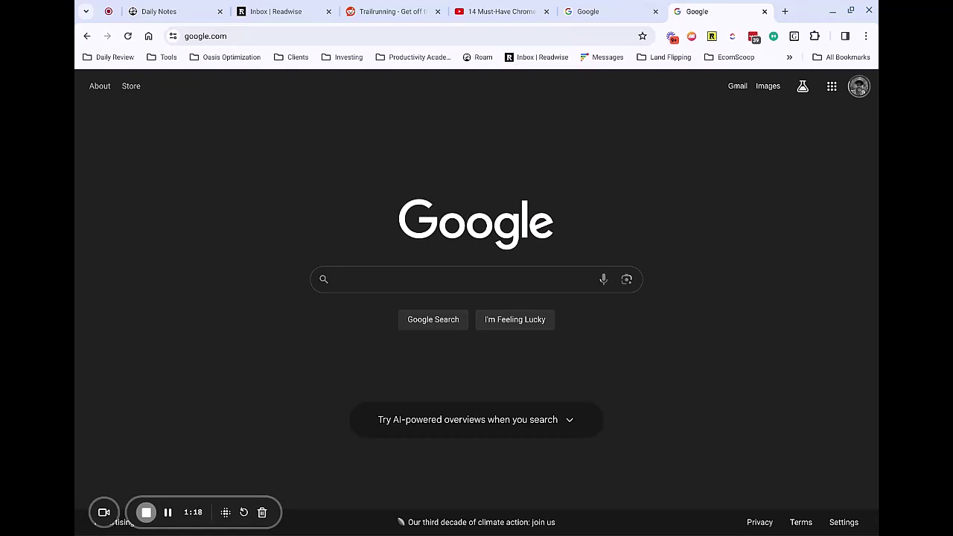
- Search Google for "grayscale the web save sites" and open the extension's Chrome Web Store page
type("g")
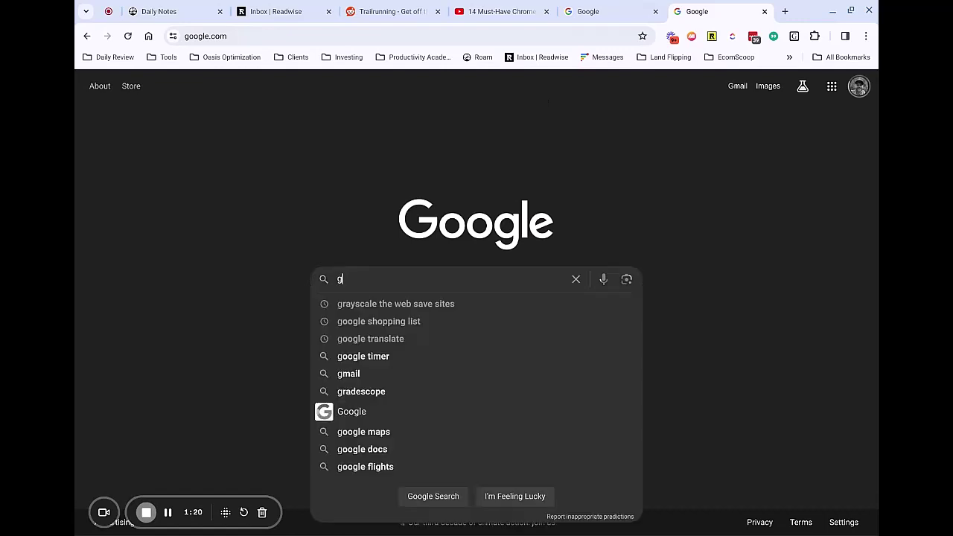
type("rayscale the")
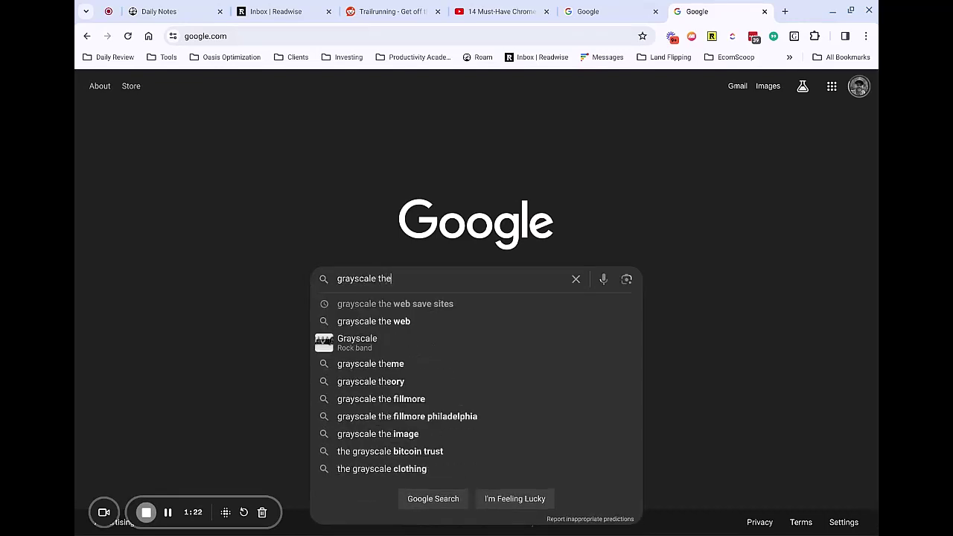
key("Down")
key("Return")
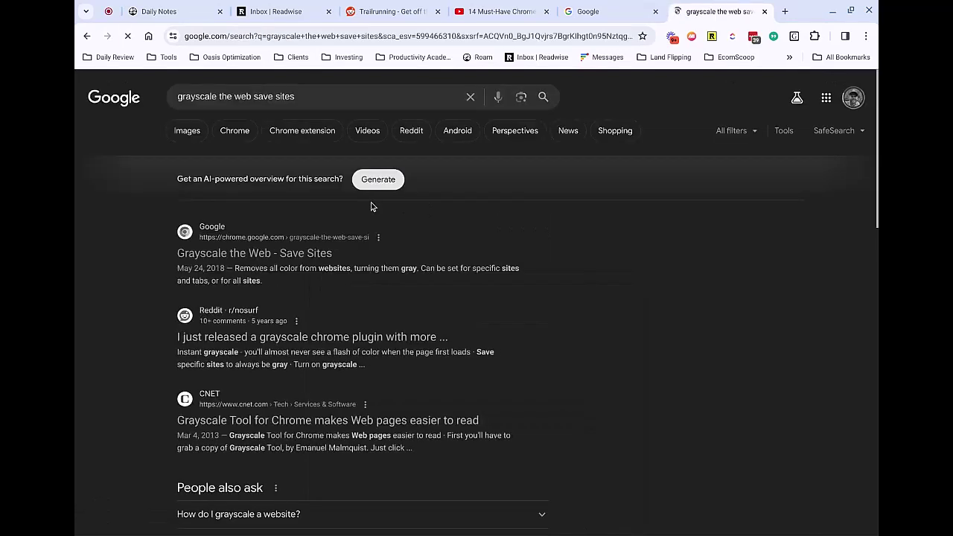
left_click(304, 260)
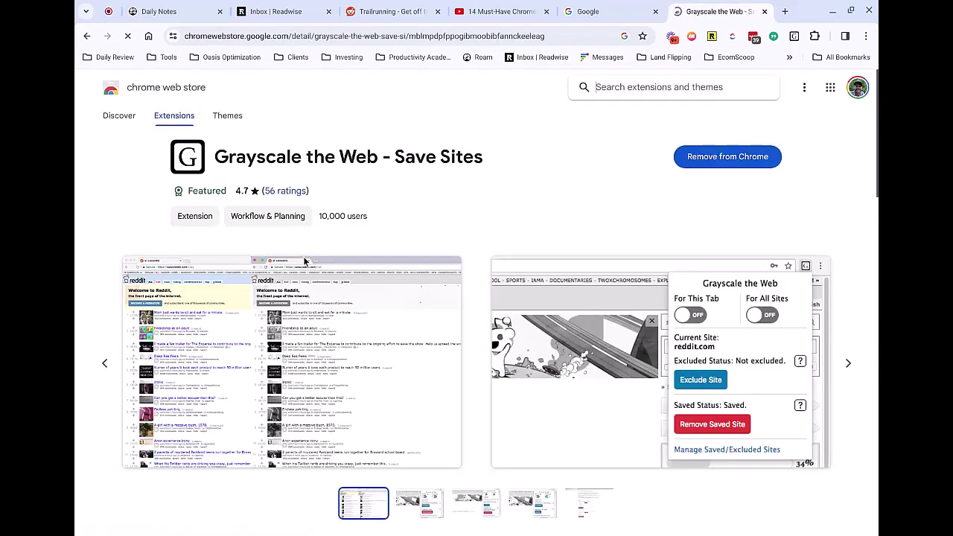
- Examine the Grayscale the Web - Save Sites store page, including its screenshots and overview
scroll(484, 226, "down", 1)
scroll(484, 227, "down", 3)
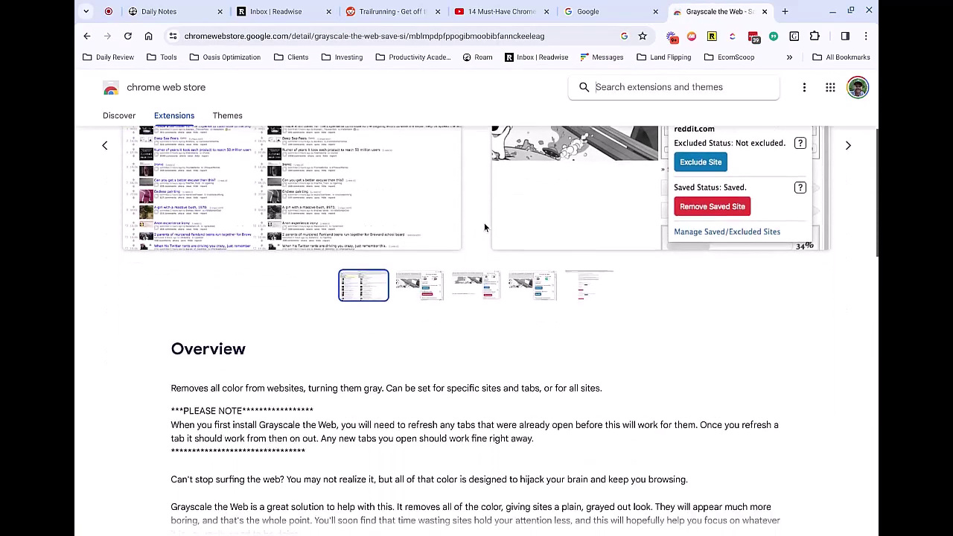
scroll(484, 227, "up", 3)
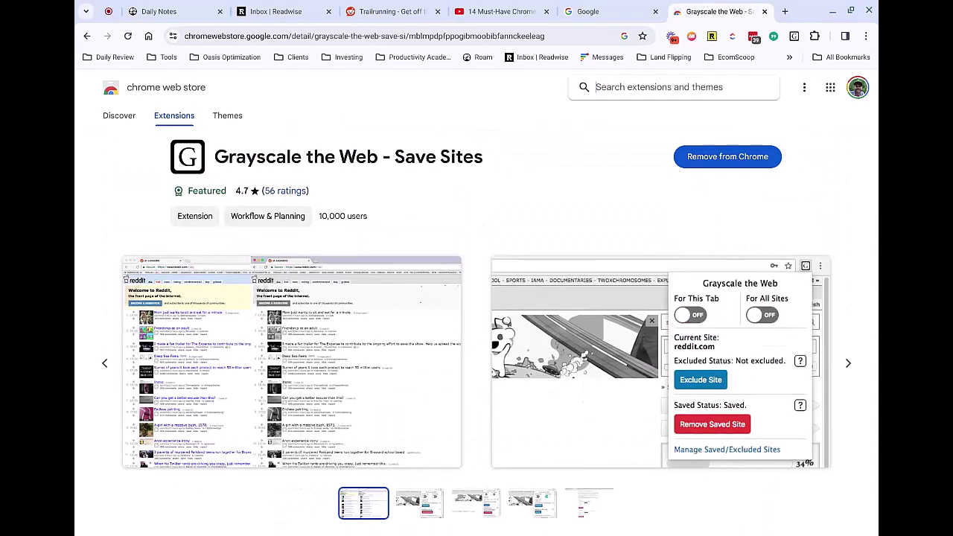
scroll(477, 331, "down", 15)
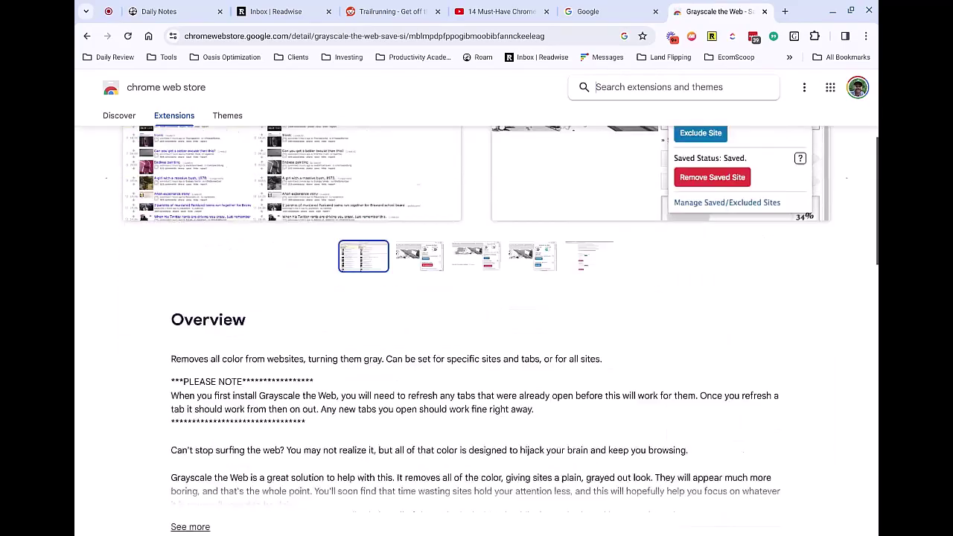
scroll(477, 331, "up", 15)
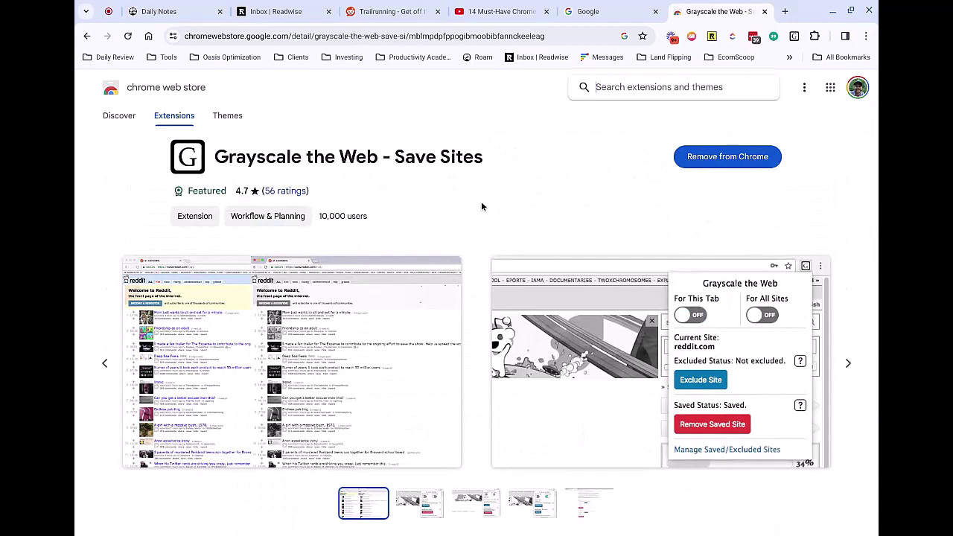
scroll(481, 198, "down", 4)
scroll(481, 198, "up", 4)
scroll(759, 321, "down", 5)
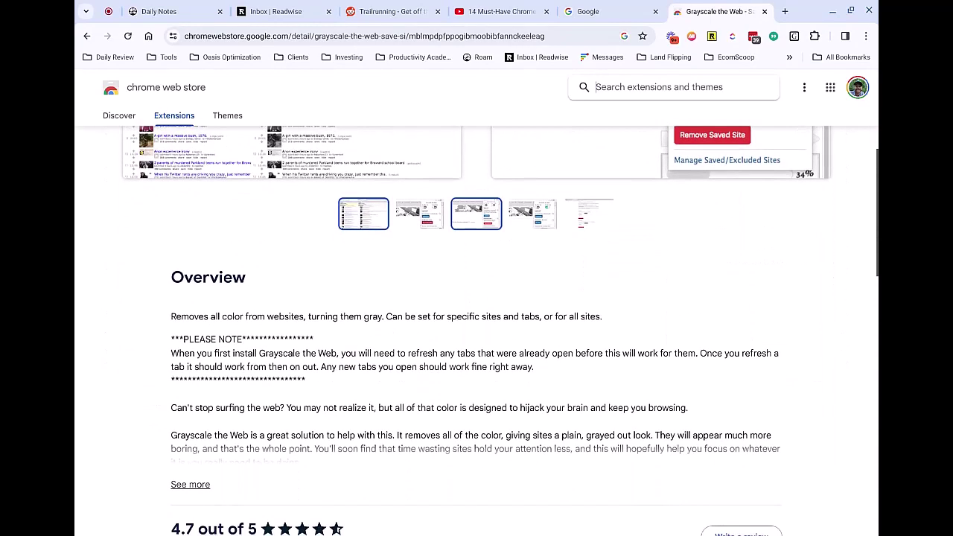
scroll(760, 320, "up", 5)
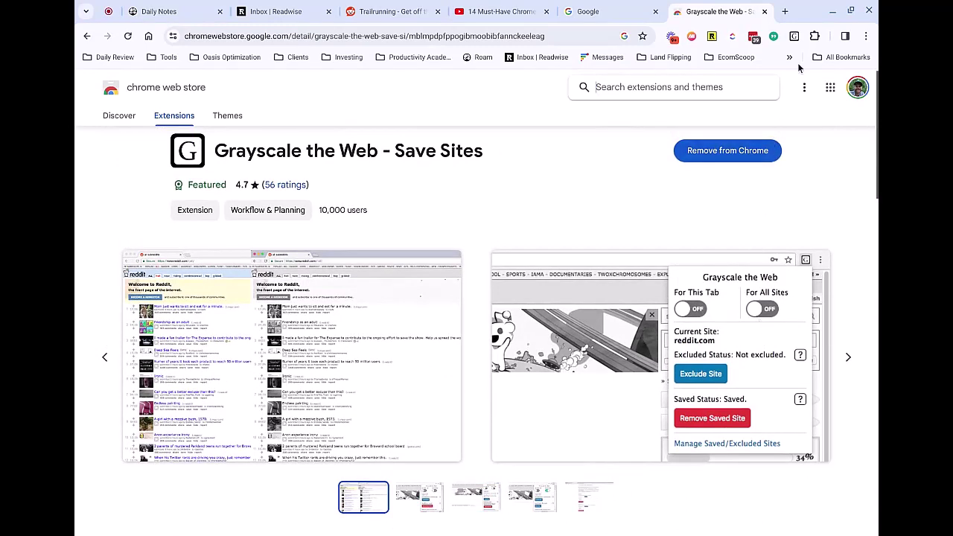
- Inspect the Grayscale the Web extension's tab, all-sites, exclude and save options, and close them
left_click(793, 36)
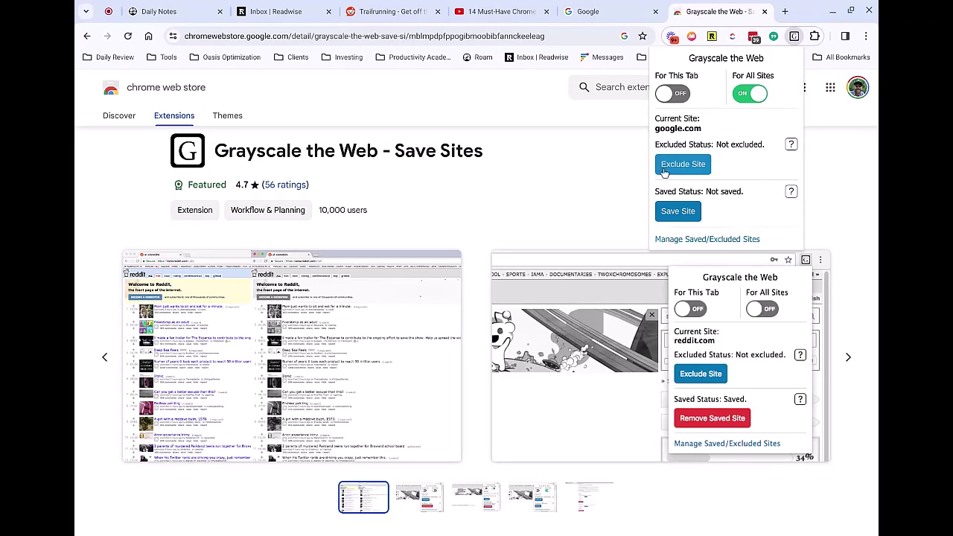
left_click(637, 178)
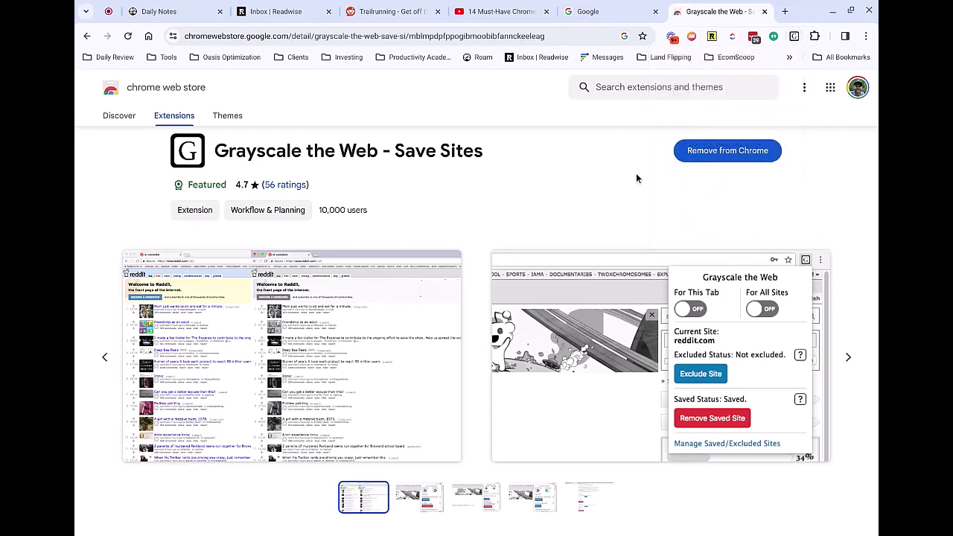
scroll(636, 177, "down", 1)
scroll(636, 177, "up", 2)
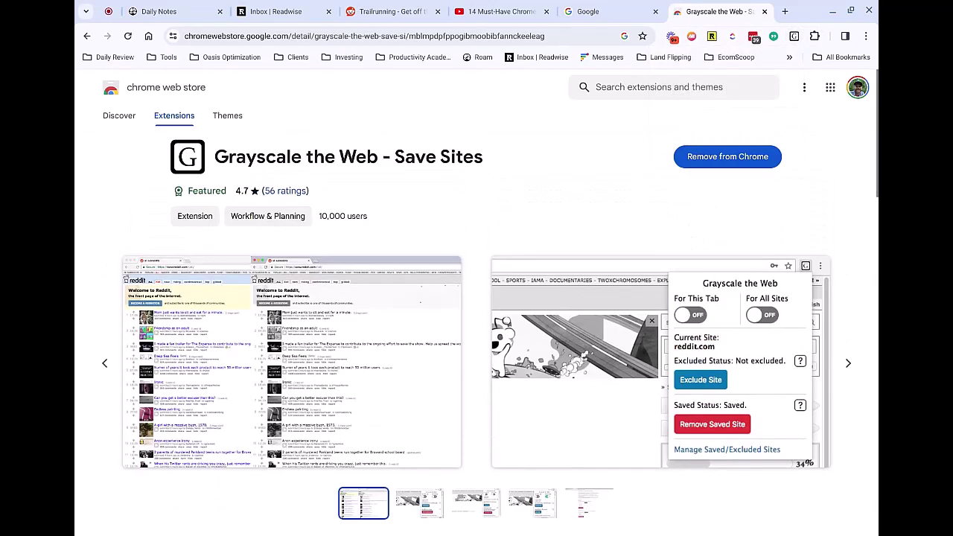